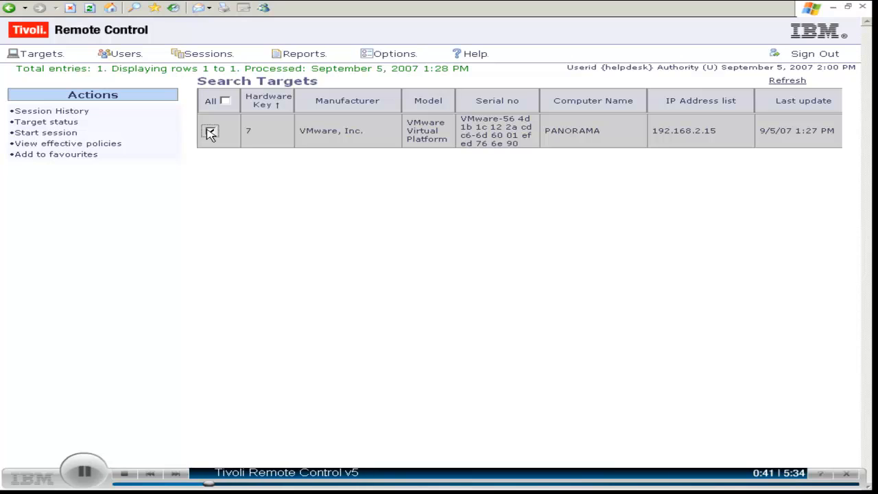
Step: Start an Active remote control session on the PANORAMA target
click(210, 132)
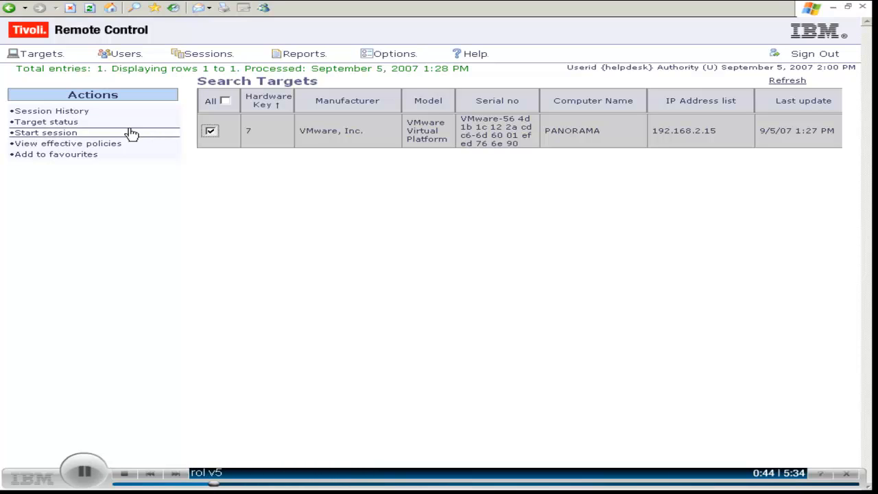
click(92, 133)
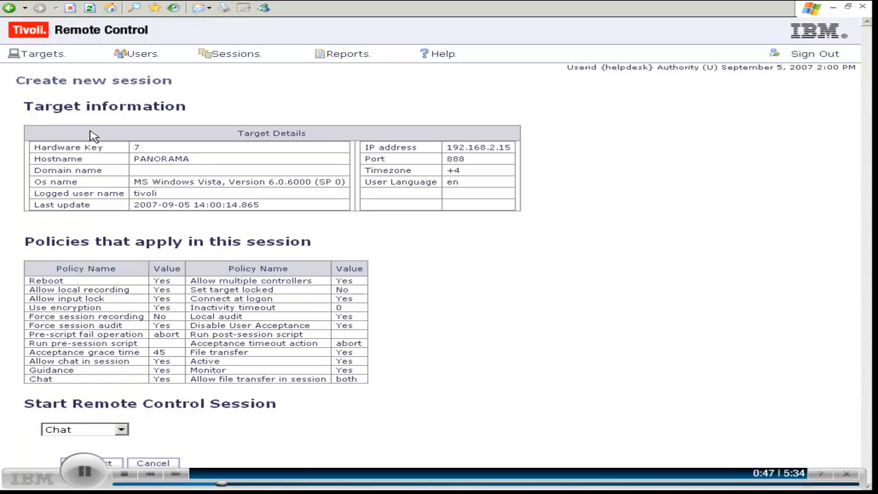
click(121, 429)
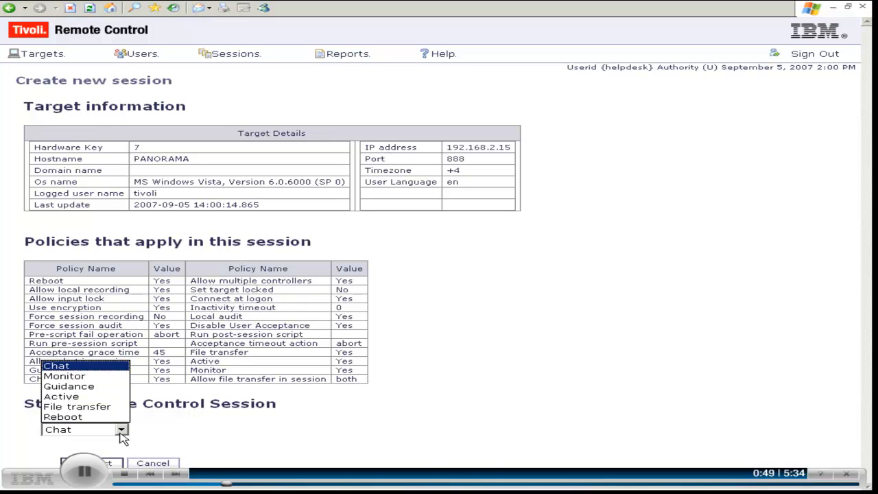
click(112, 397)
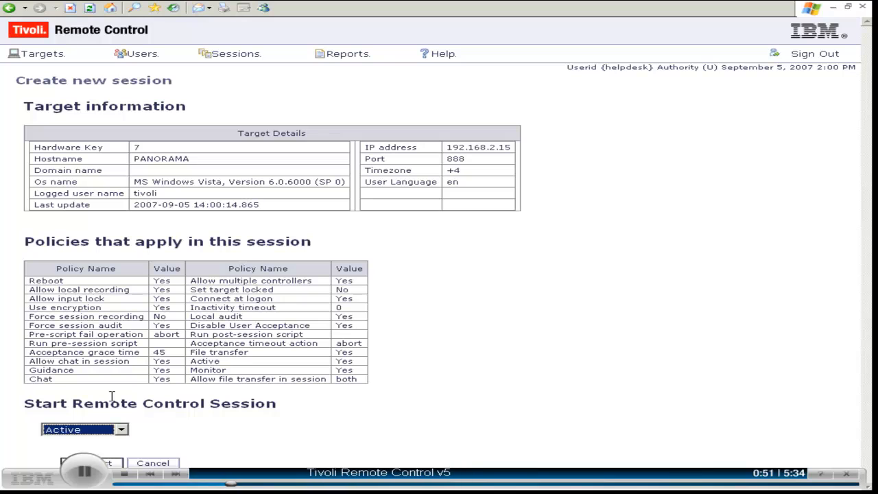
click(107, 464)
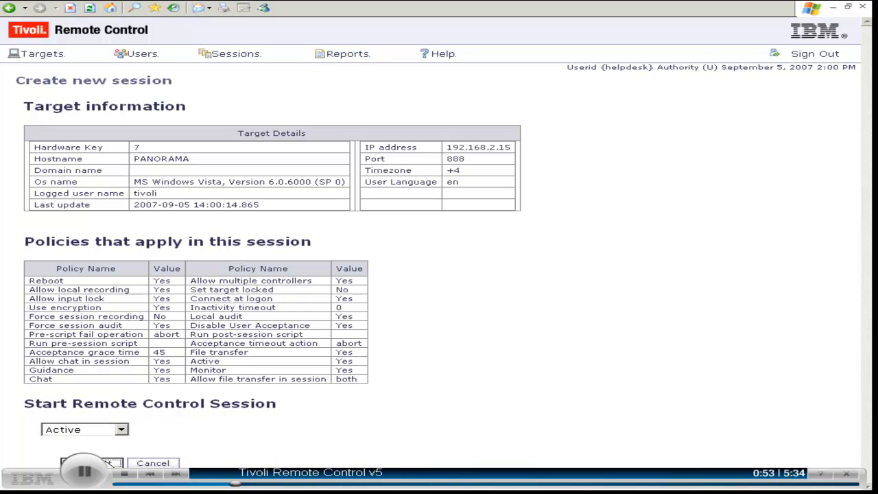
click(410, 260)
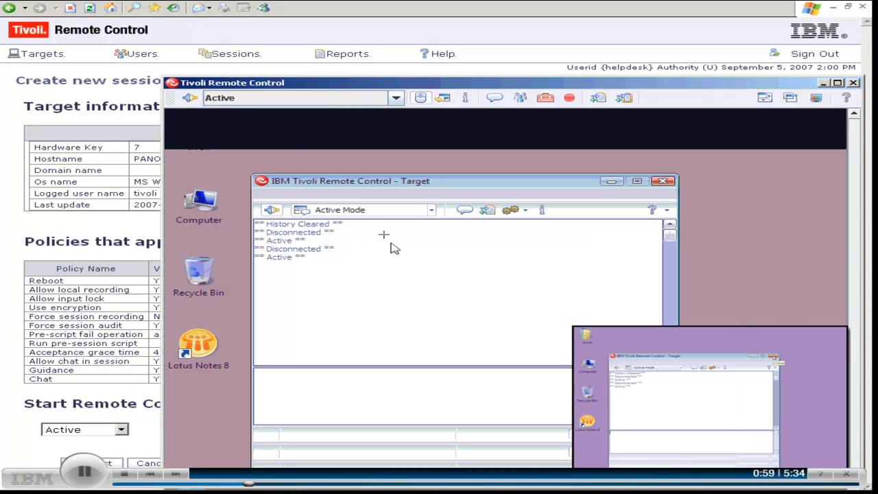
Step: Switch the repositioned session window to full-color display and close the Target window on the remote desktop
drag(221, 84, 74, 33)
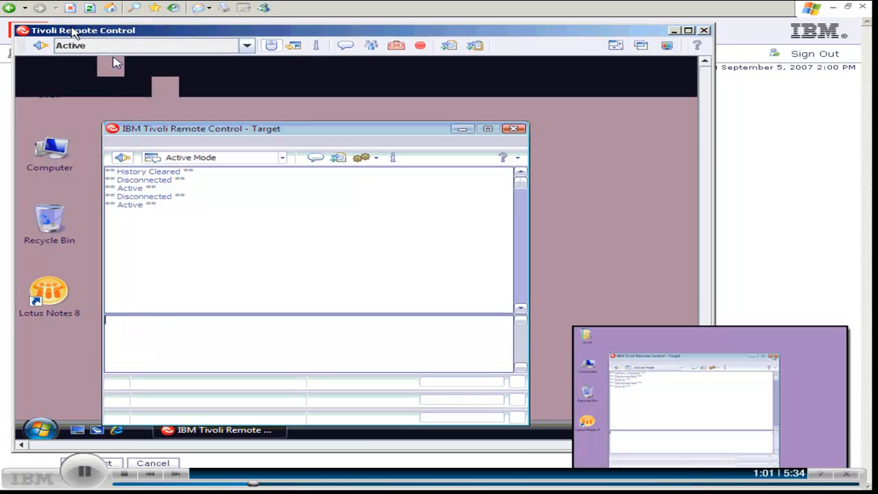
click(668, 46)
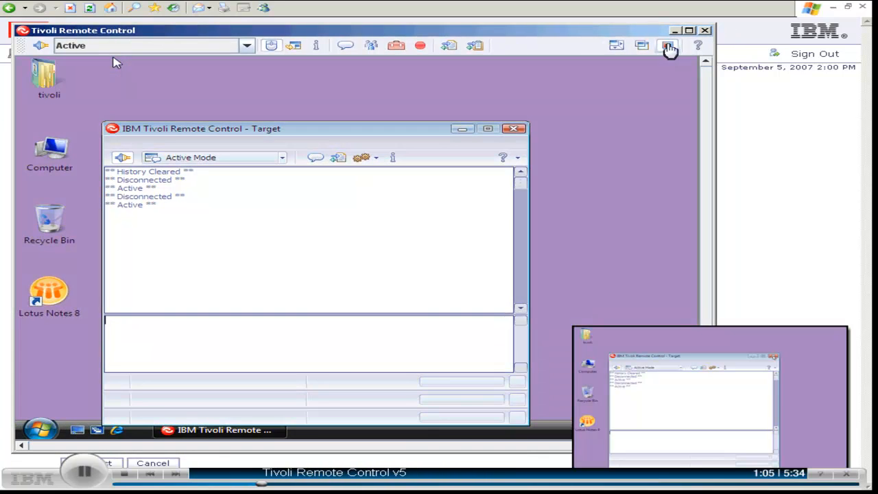
click(520, 129)
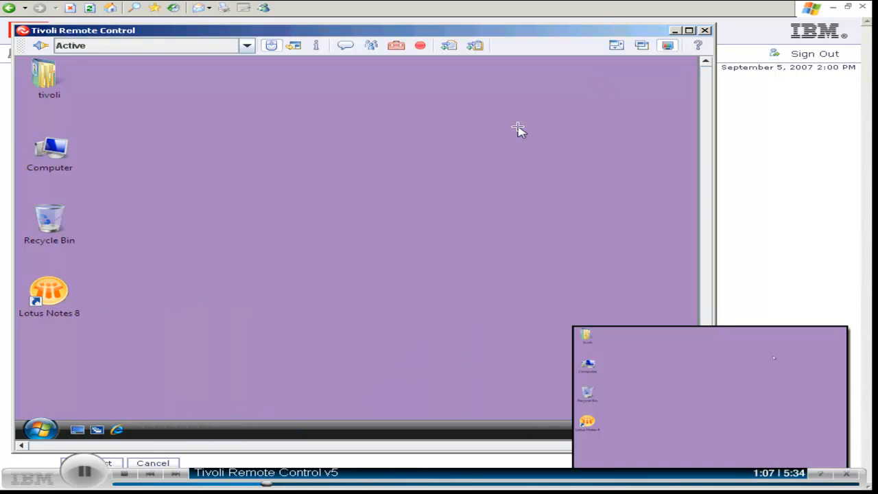
Step: Review the remote computer's system information down to its running processes, and close the report
click(317, 49)
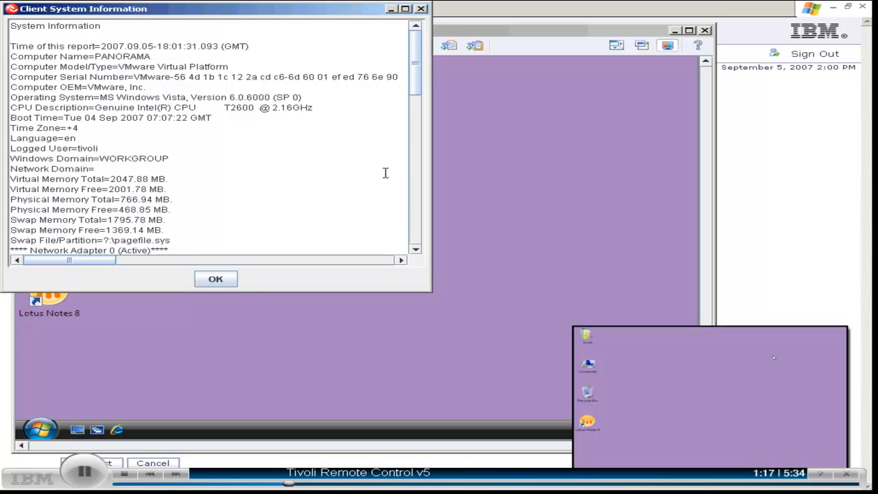
click(417, 230)
click(418, 230)
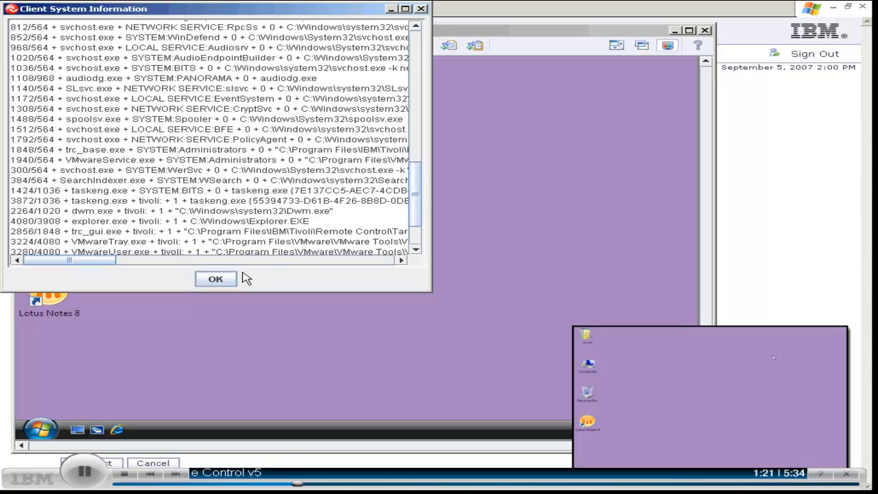
click(215, 279)
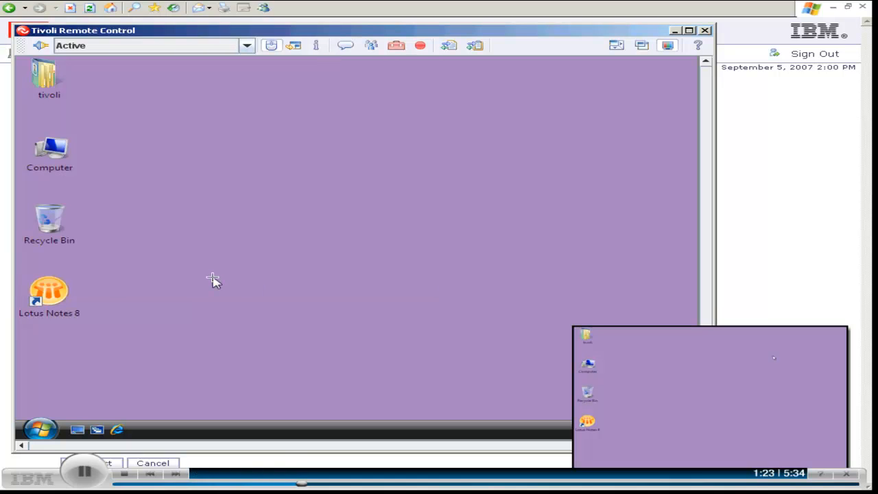
Step: Launch Lotus Notes 8 on the remote desktop and try to open the tivoli user ID file
double_click(47, 297)
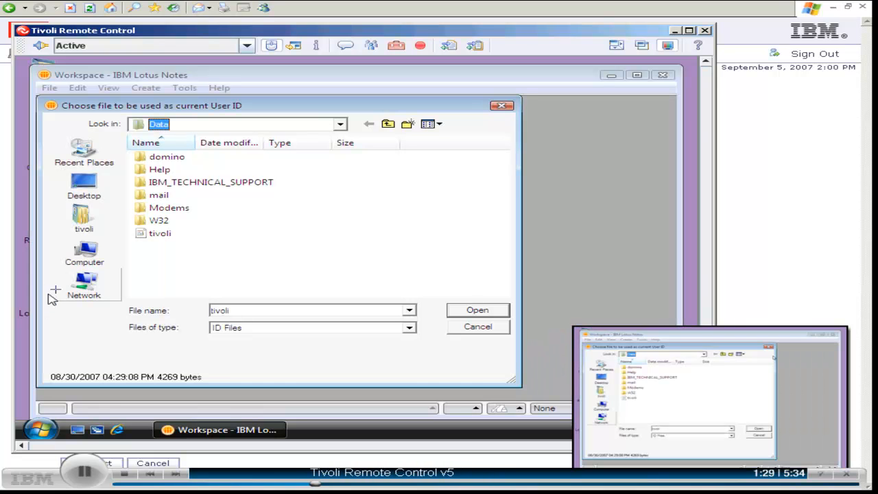
click(160, 238)
double_click(160, 237)
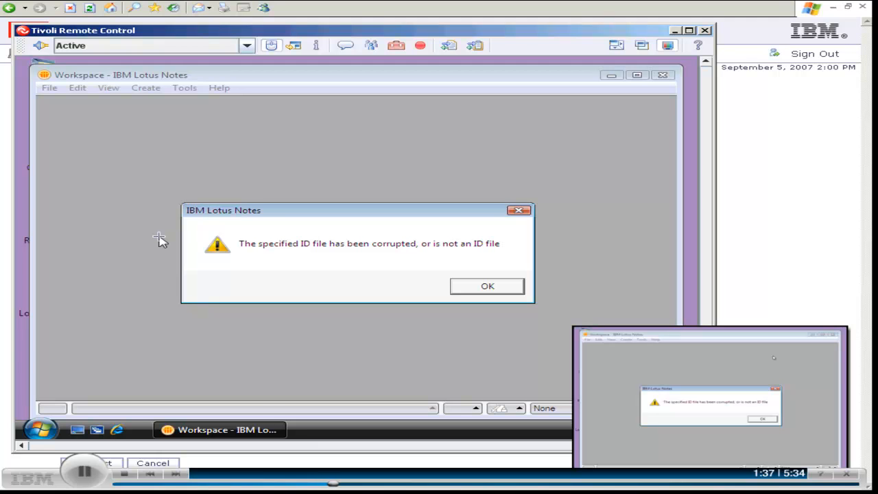
click(486, 286)
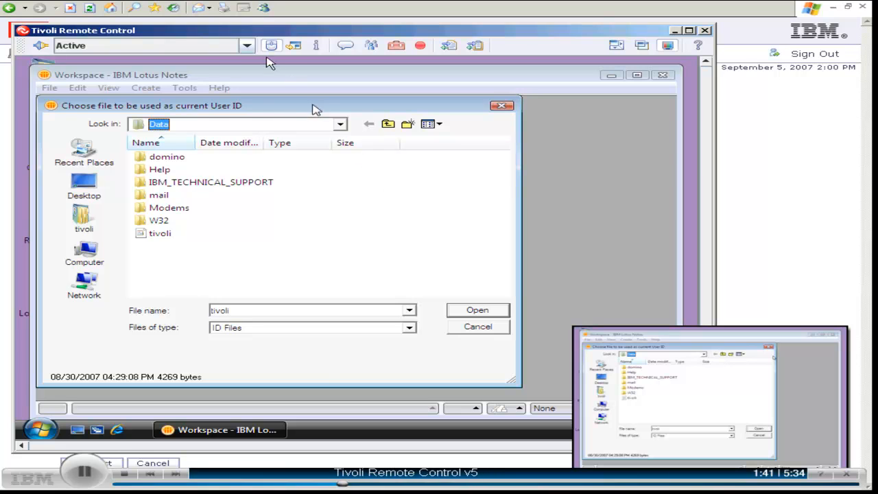
Step: Change the remote session mode to File transfer
click(249, 46)
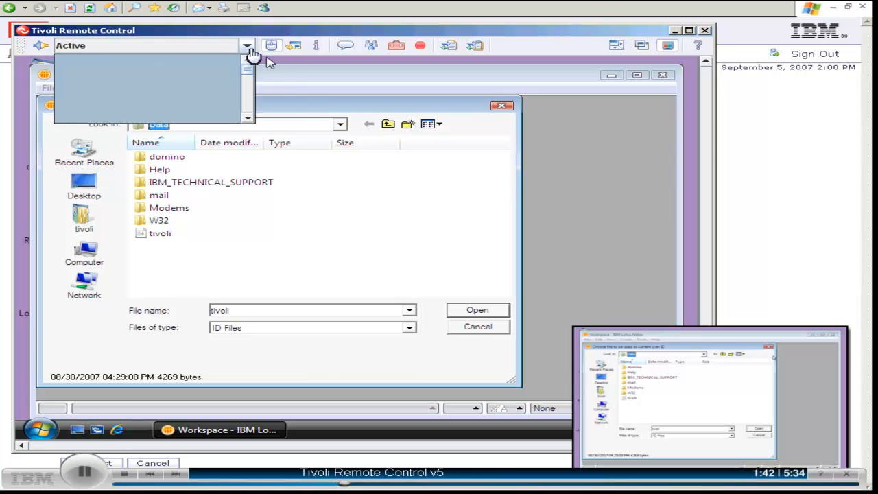
click(247, 108)
click(230, 108)
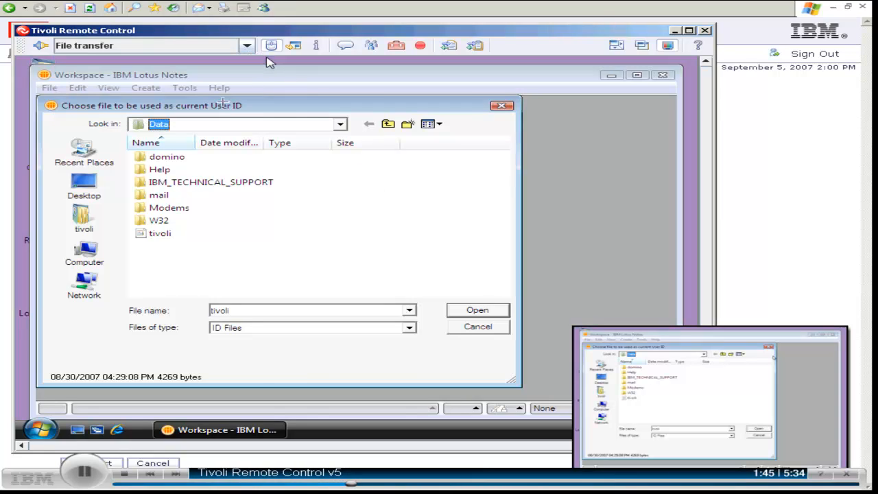
Step: Browse the remote computer to the C:\Program Files\IBM\Lotus\Notes\Data folder
double_click(259, 101)
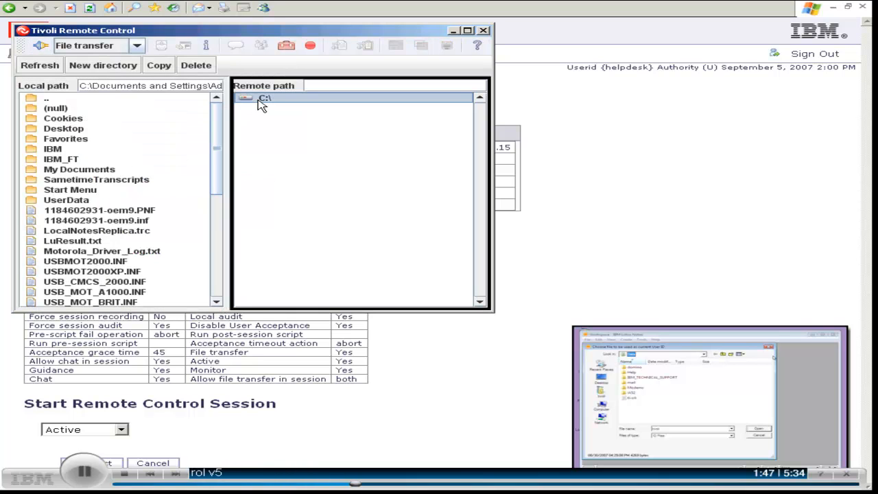
double_click(246, 129)
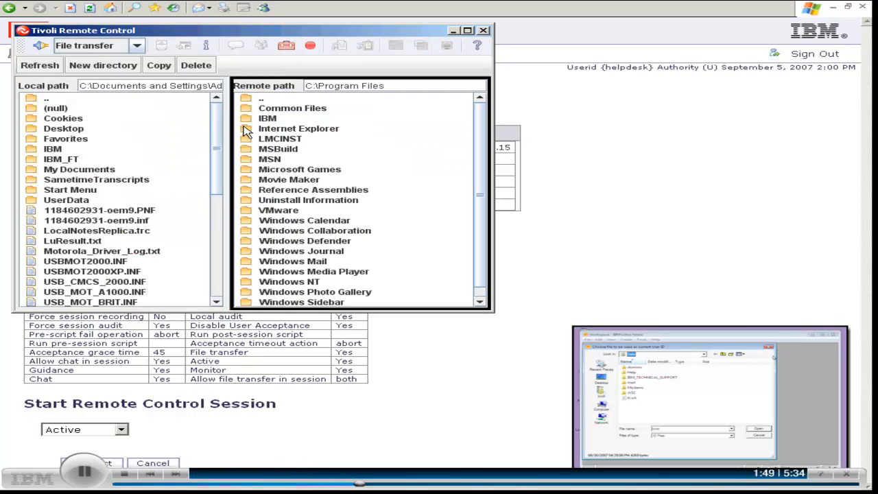
double_click(246, 118)
double_click(246, 110)
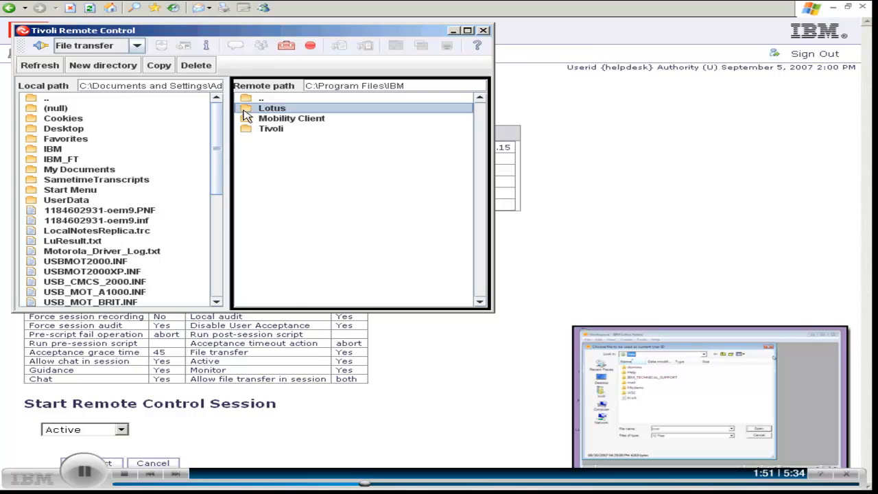
double_click(245, 110)
double_click(246, 110)
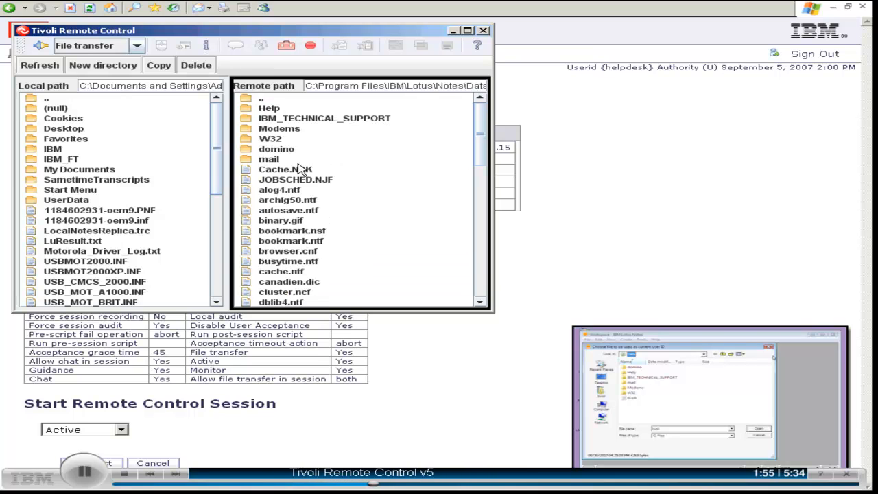
Step: Delete the tivoli.id file from the remote Notes Data folder
click(483, 291)
click(484, 292)
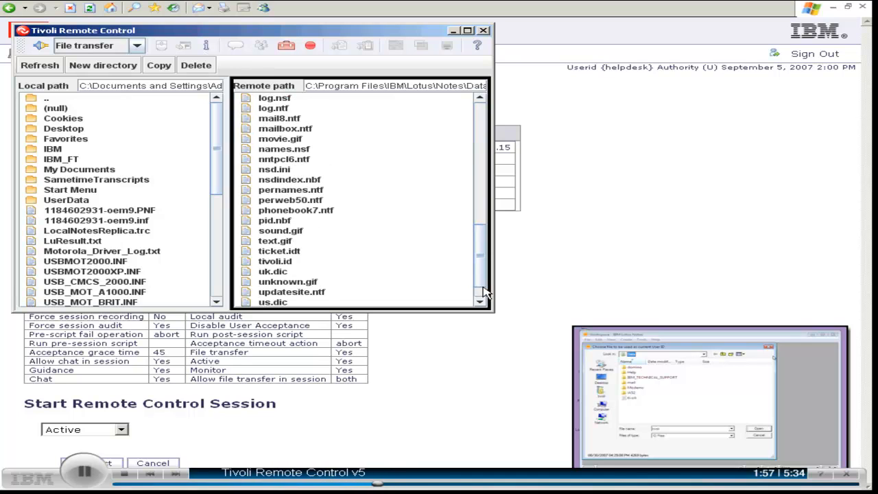
click(280, 262)
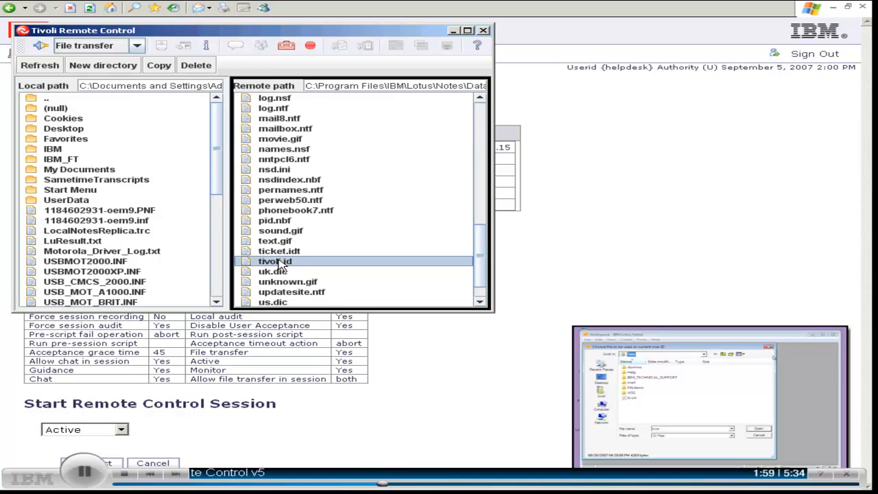
click(195, 67)
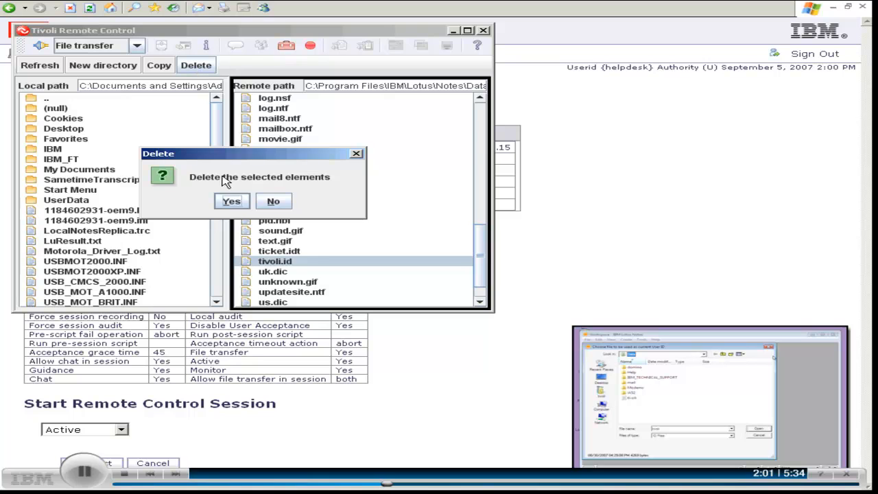
click(231, 202)
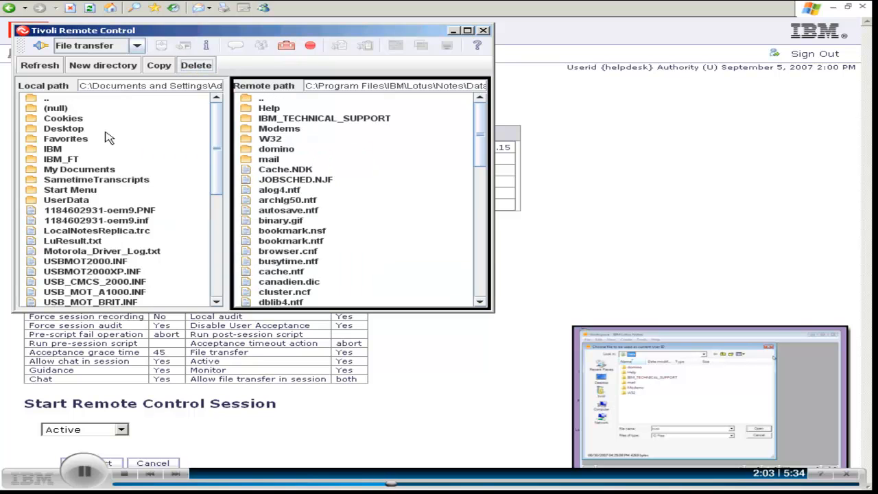
Step: Copy tivoli.id from the local C:\Notes IDs folder to the remote Notes Data folder and dismiss the transfer window
double_click(46, 100)
double_click(46, 101)
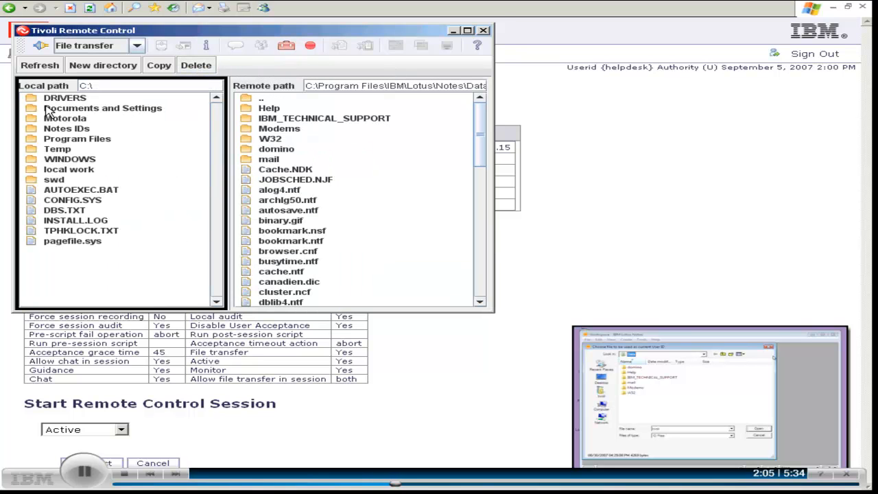
double_click(58, 131)
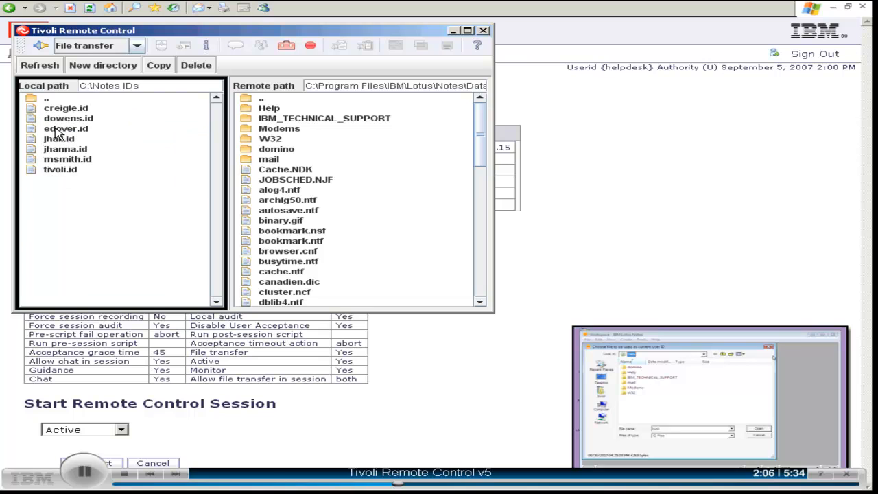
click(60, 171)
click(159, 64)
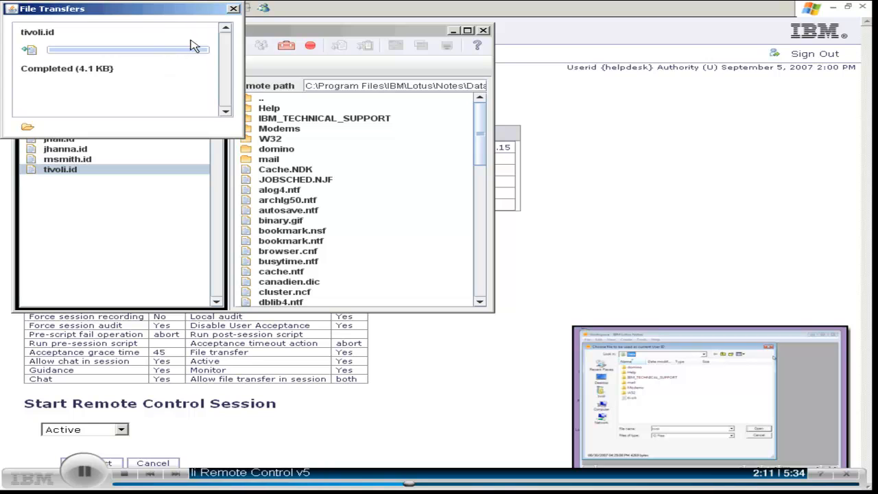
click(232, 9)
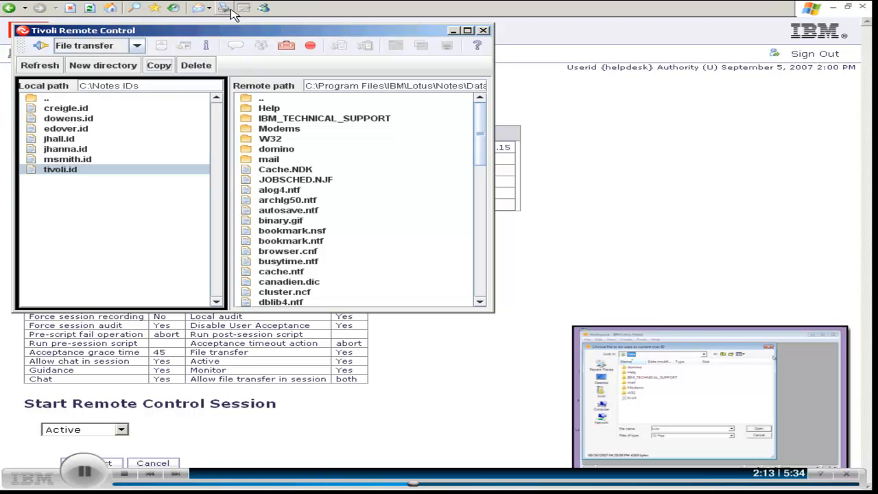
Step: Return the remote session to Active mode with full-color display
click(138, 46)
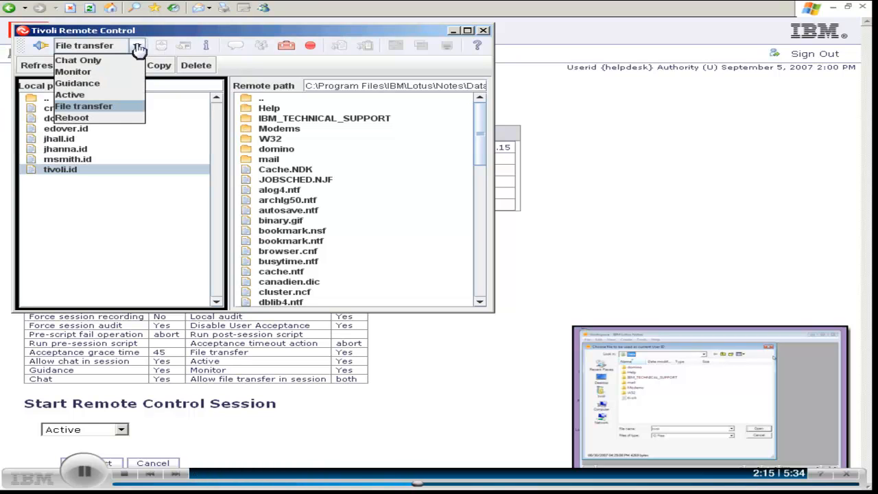
click(72, 95)
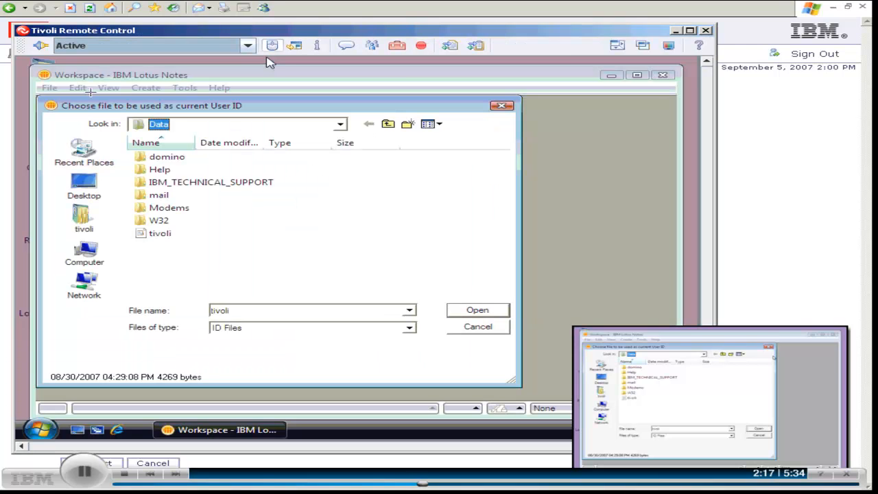
click(672, 48)
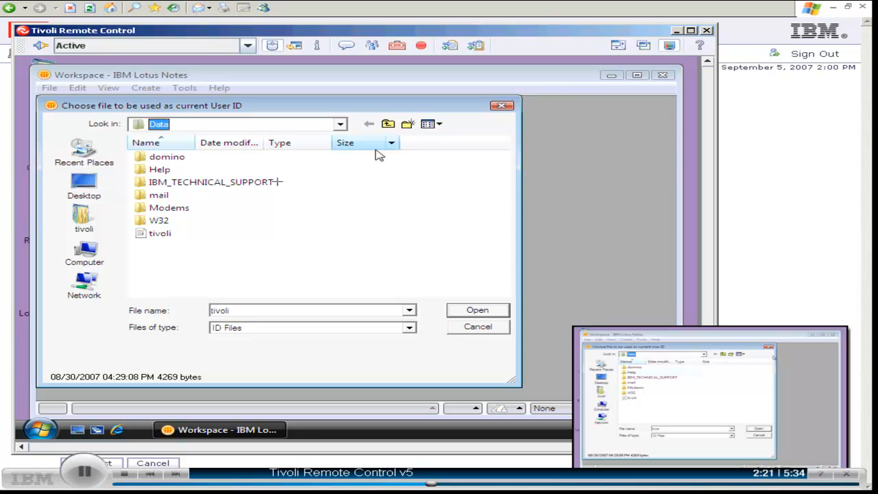
Step: Open the replaced tivoli user ID file in Lotus Notes and log in with the account password
double_click(161, 235)
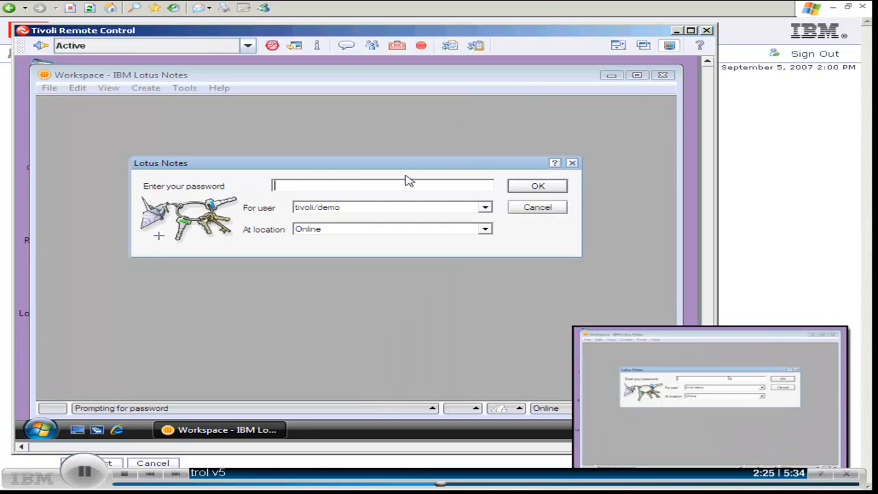
text(XXXXXXXXXXXXXXXXXXXXXXXXXXXXXXXXXX)
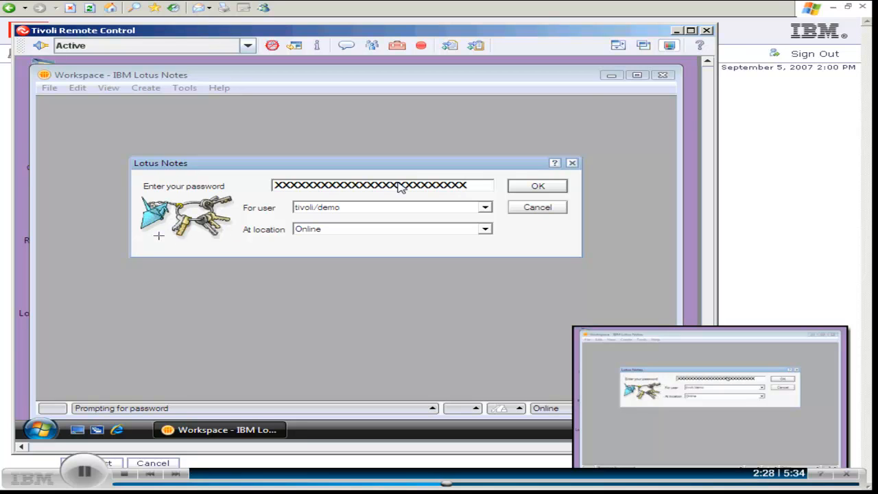
key(Return)
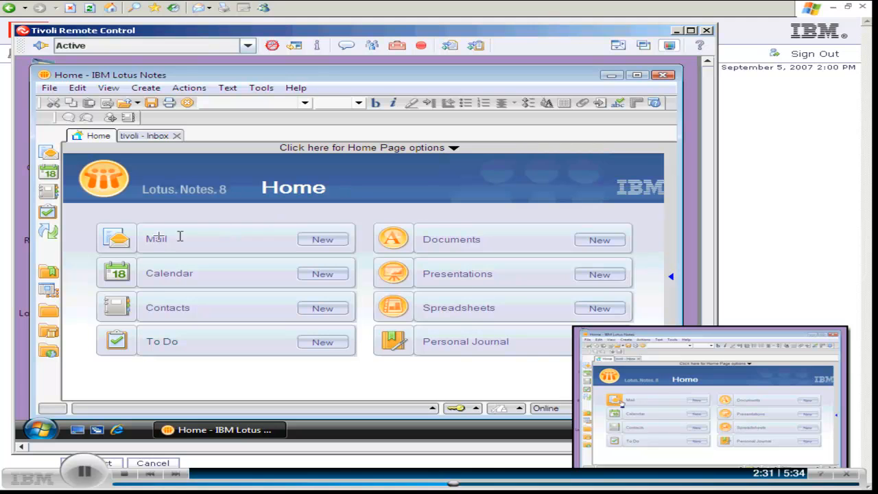
click(113, 241)
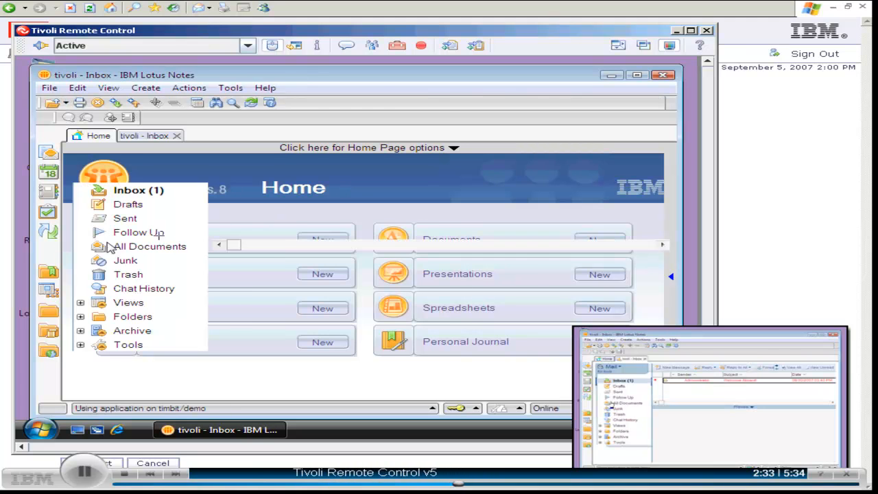
click(296, 47)
click(329, 160)
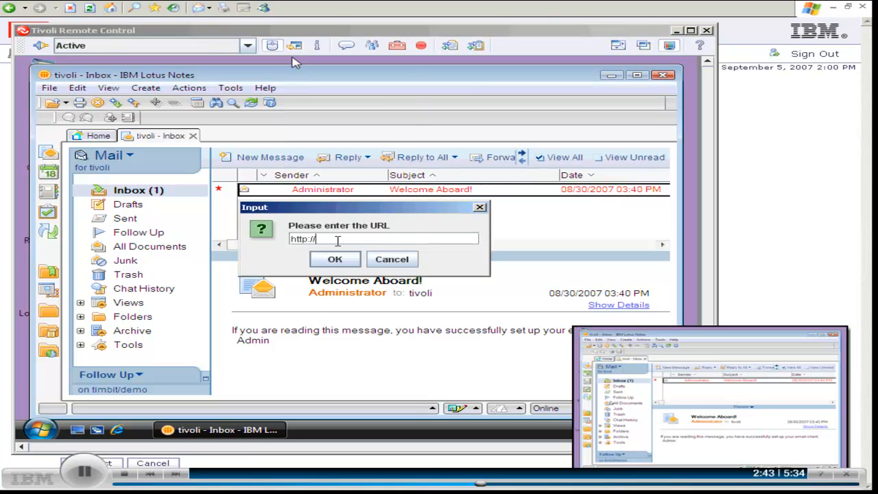
text(http://timbit:8080)
key(Return)
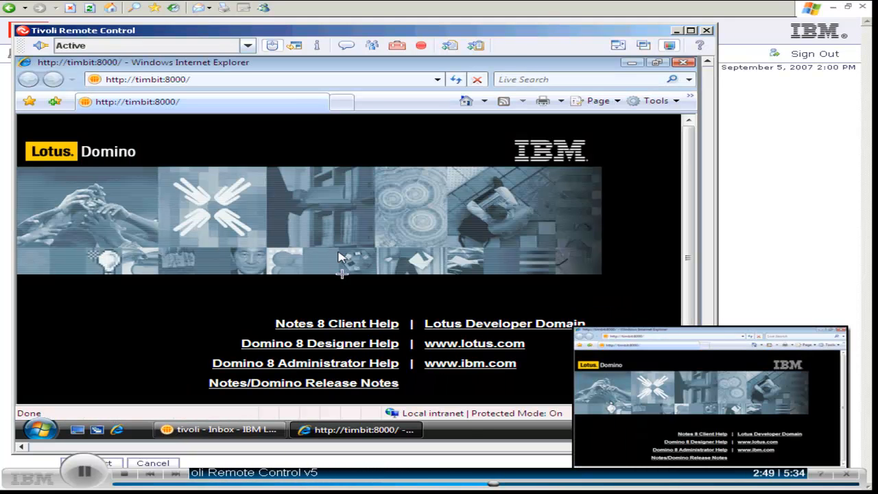
Step: Open the Notes 8 Client Help page, add it to Favorites under its suggested name, and close the remote browser
click(355, 330)
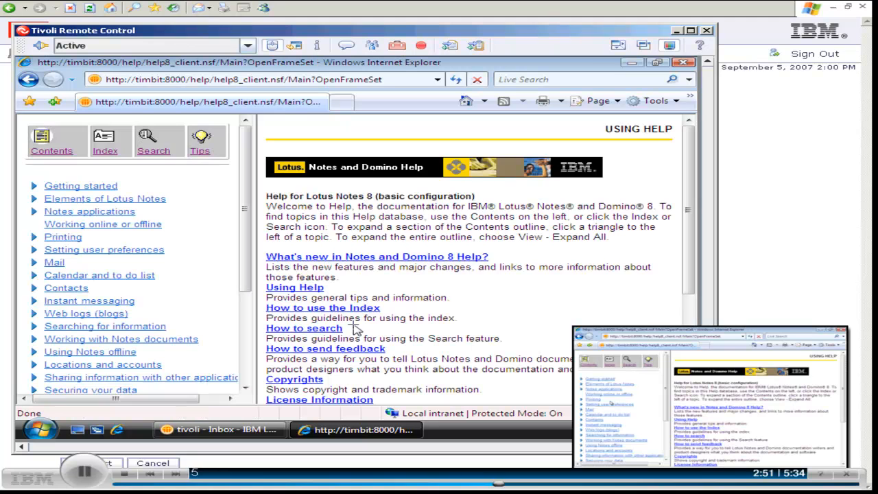
click(58, 102)
click(88, 119)
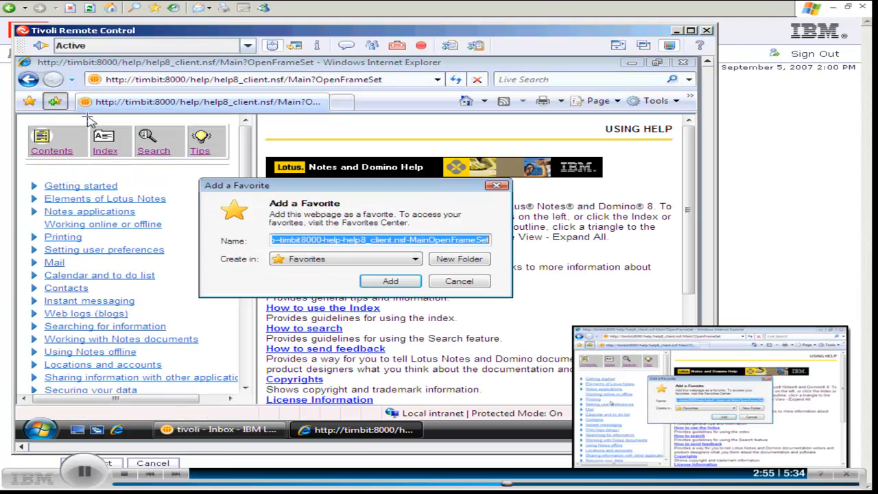
click(391, 282)
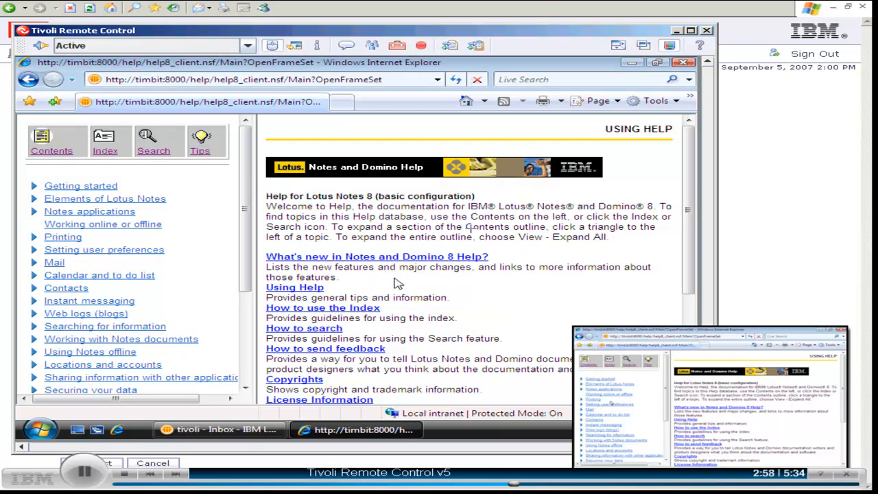
click(684, 64)
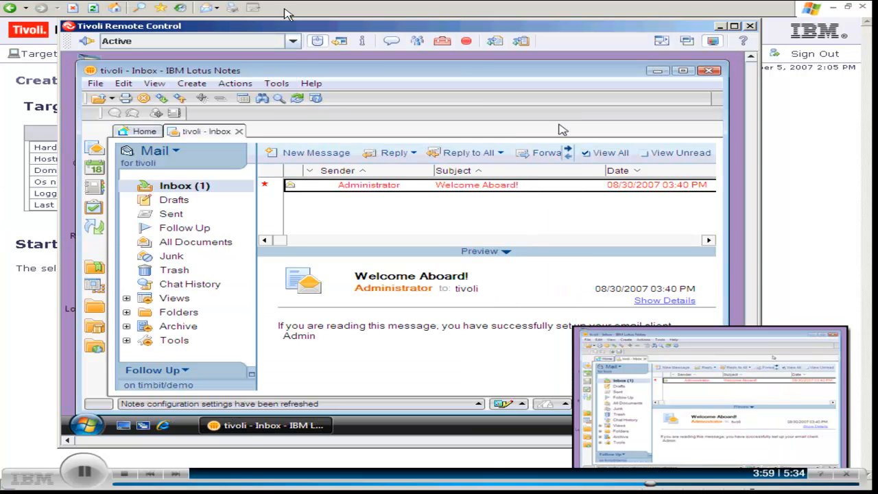
Step: Start recording the session to a file named "Creating a replica.trc" on the tutorials on 'timbit' (T:) drive
click(467, 45)
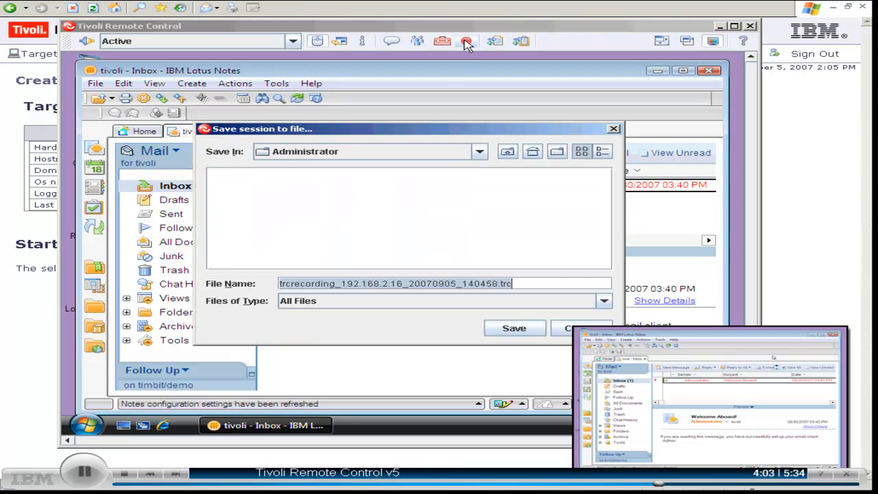
click(480, 151)
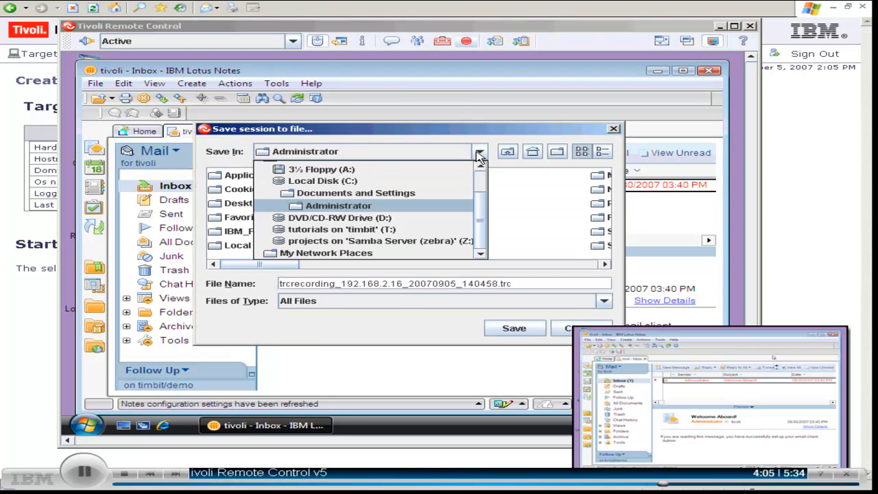
click(378, 231)
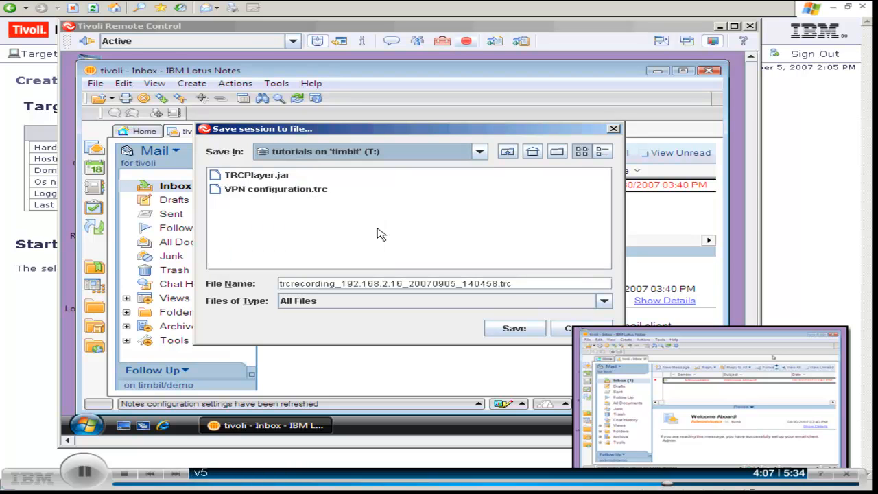
click(379, 282)
key(ctrl+a)
text(Creat)
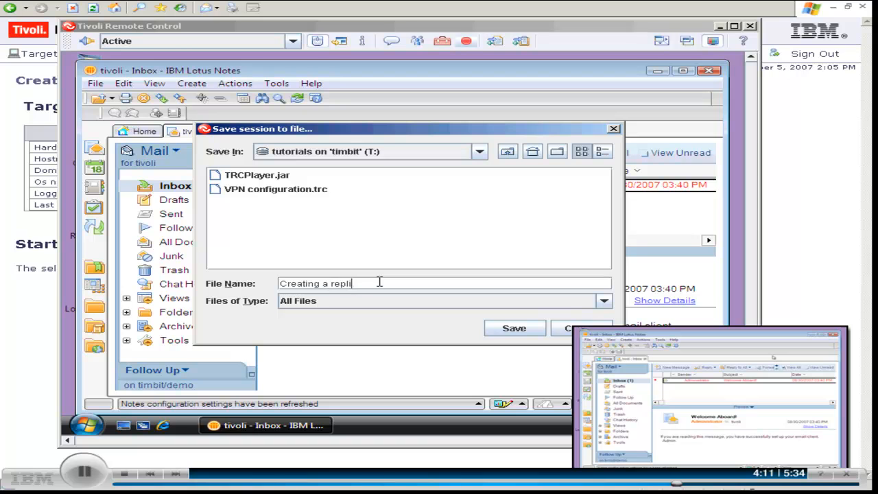
text(ing a replica.trc)
key(Return)
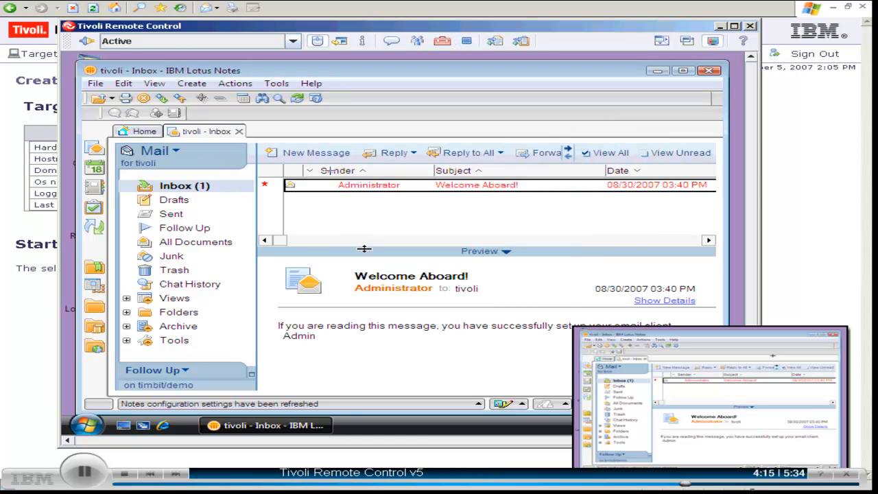
Step: Switch the session to Guidance mode and use the Guidance Tool to mark a single click on the File menu in Lotus Notes
click(293, 42)
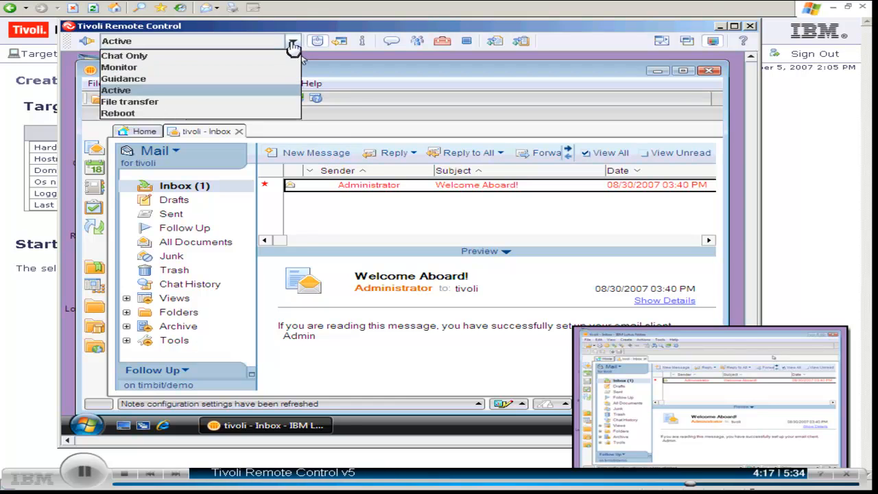
click(279, 81)
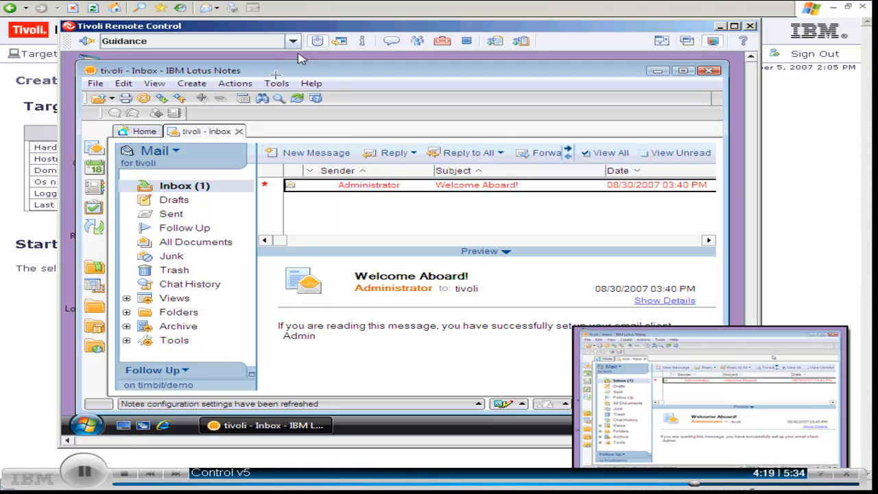
click(341, 42)
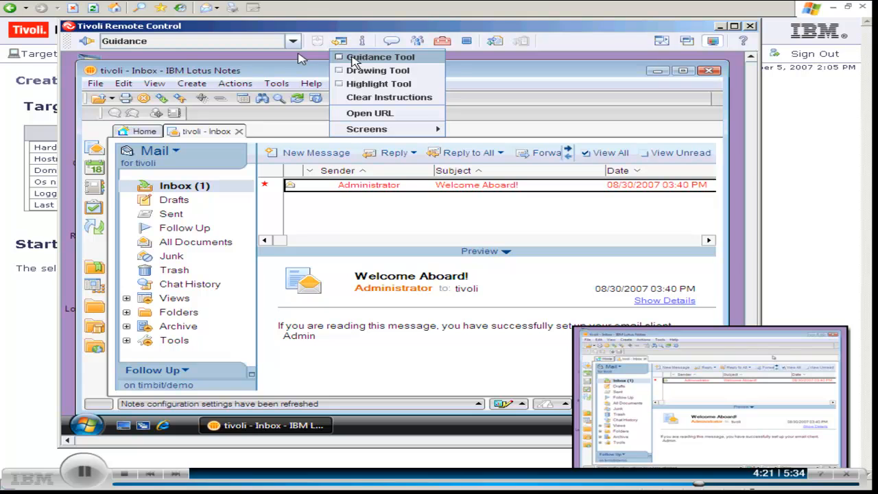
click(353, 59)
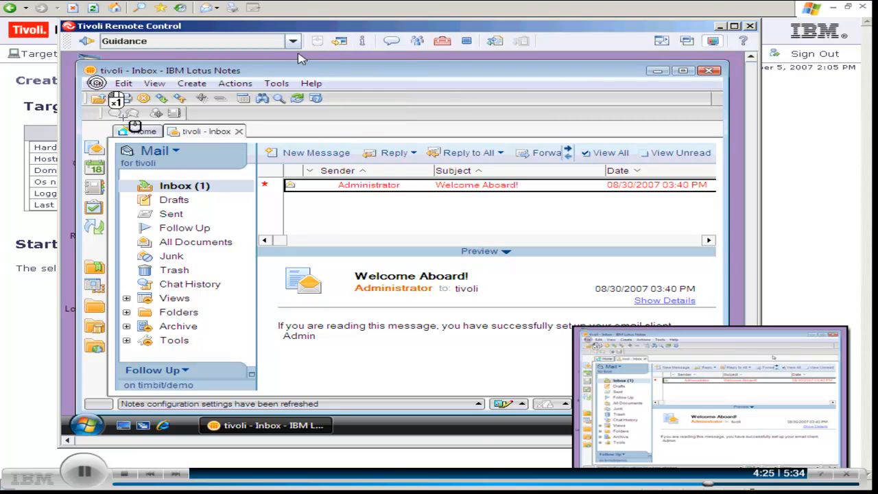
click(96, 85)
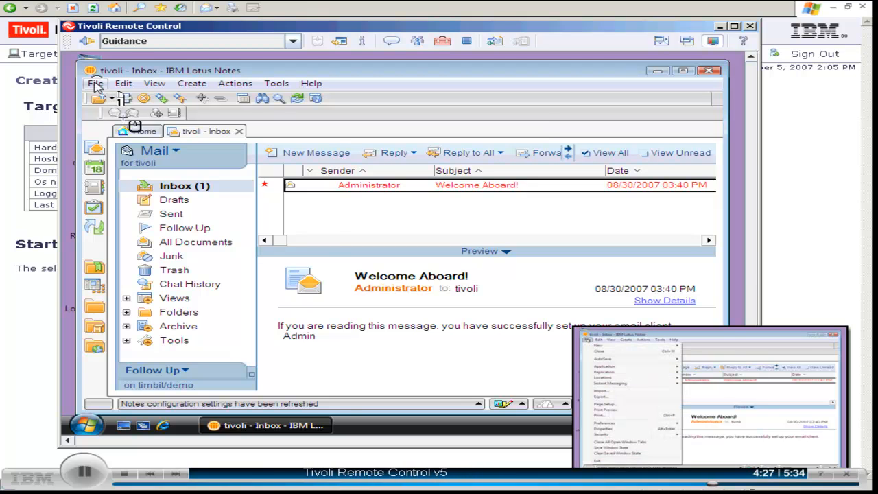